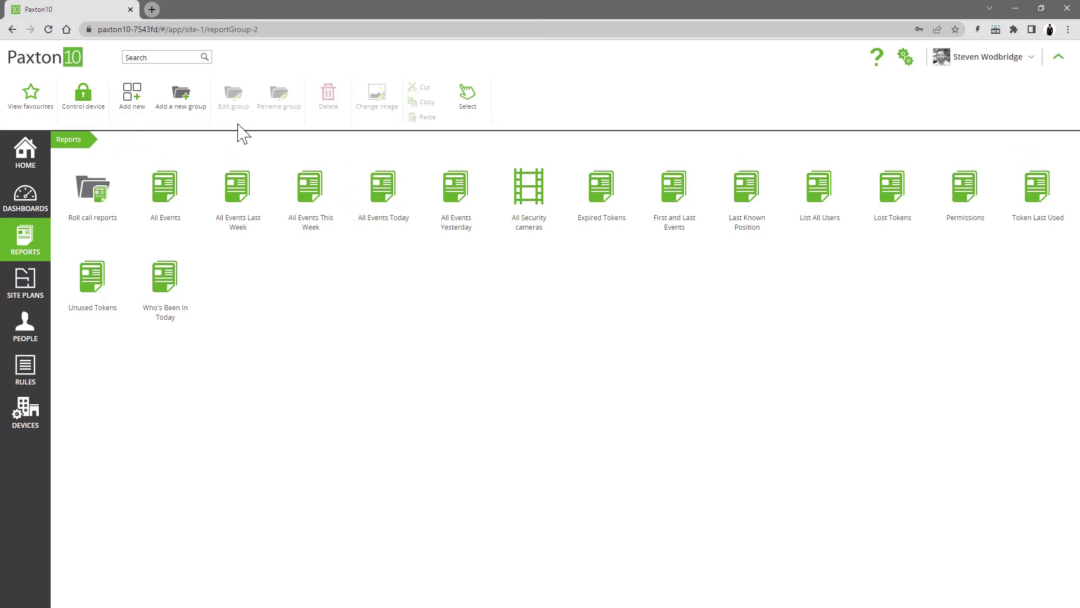
# Create a new event report filtered to the Paxton people group, leaving device, time and event filters as they are.
pyautogui.click(136, 107)
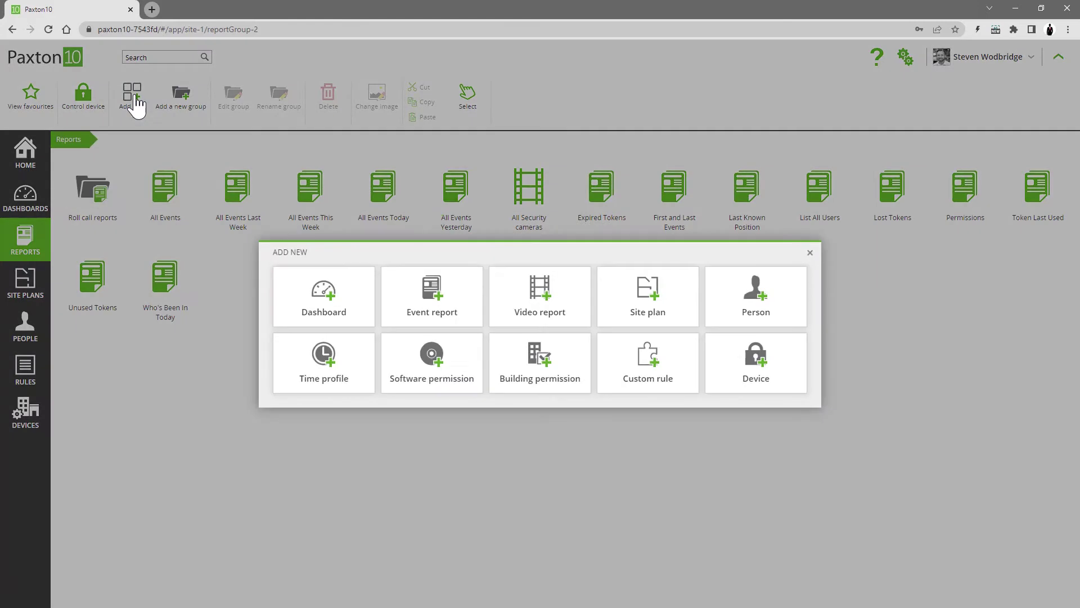
pyautogui.click(404, 298)
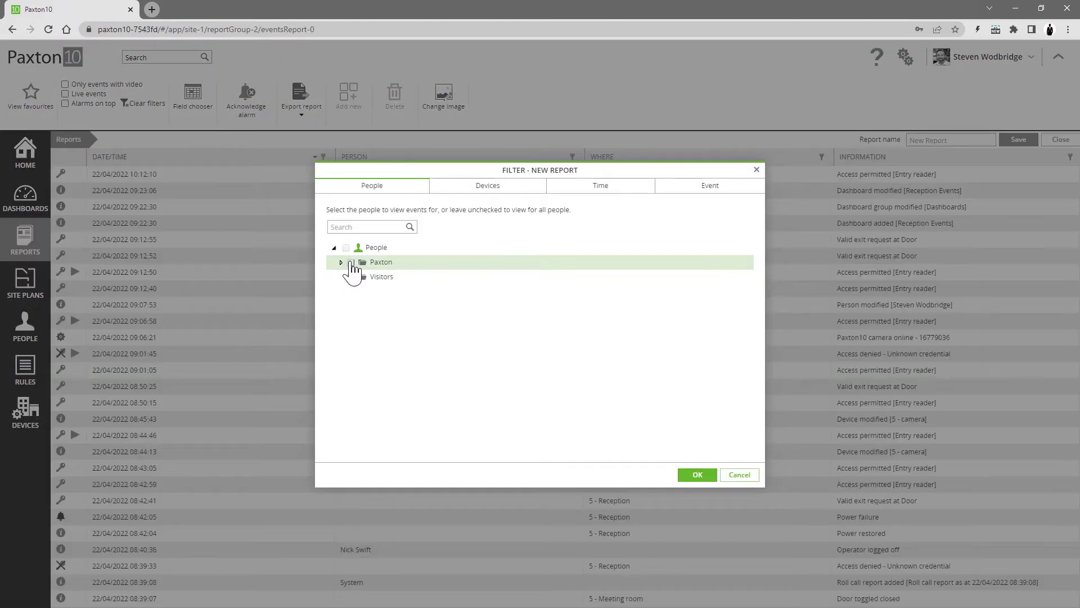
pyautogui.click(354, 263)
pyautogui.click(477, 191)
pyautogui.click(602, 190)
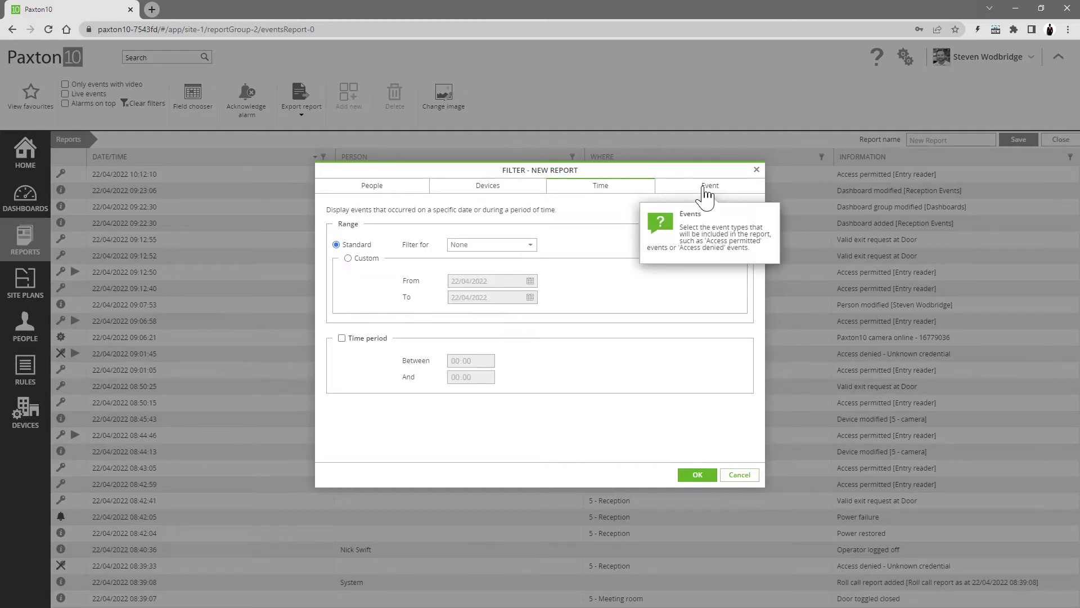
pyautogui.click(705, 194)
pyautogui.click(698, 475)
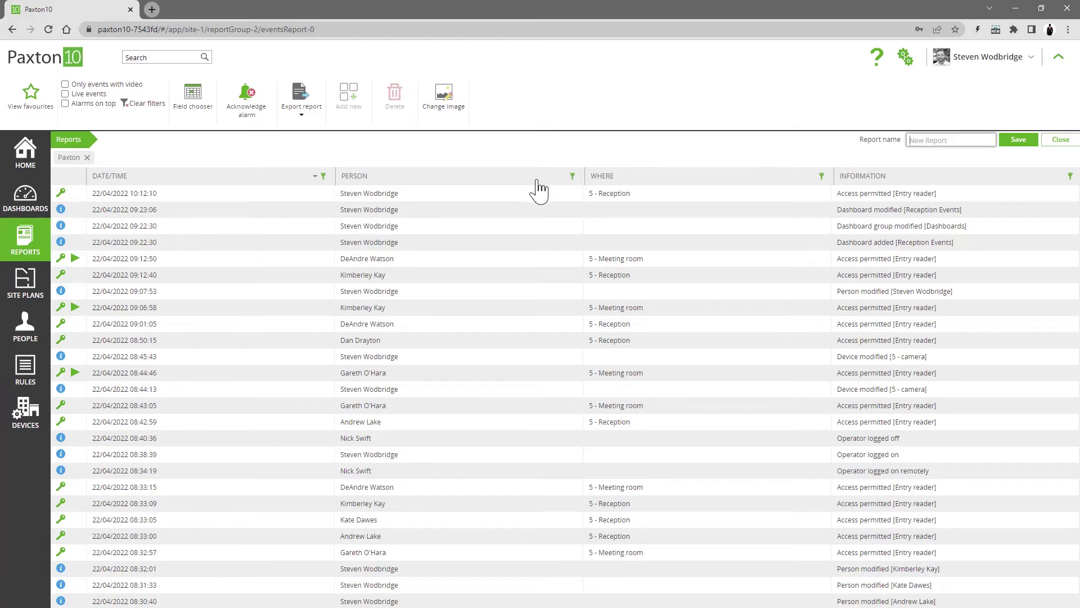
pyautogui.click(440, 179)
pyautogui.click(441, 179)
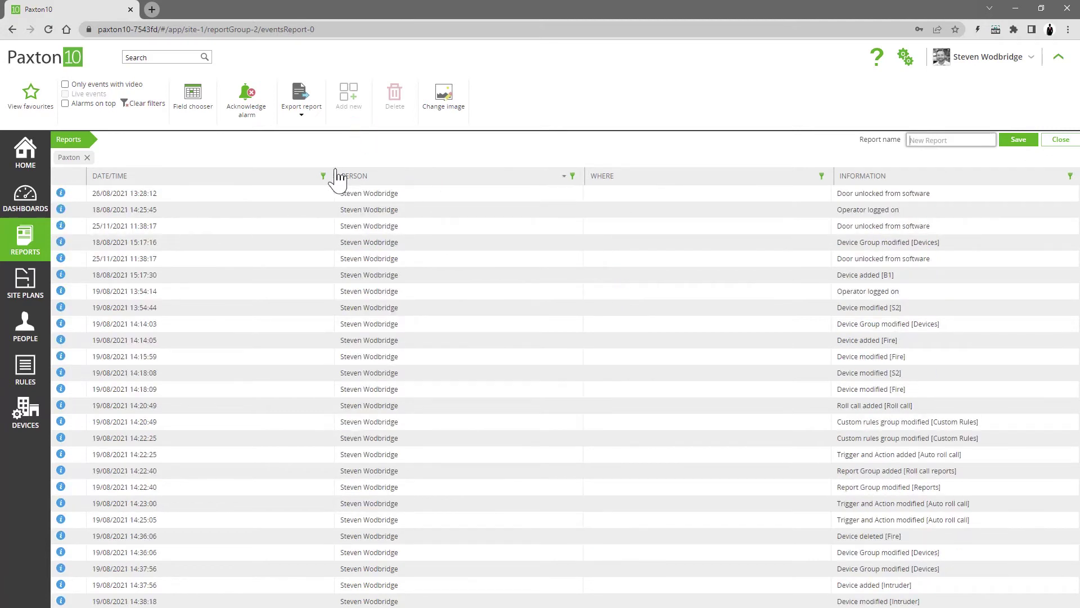
pyautogui.click(285, 179)
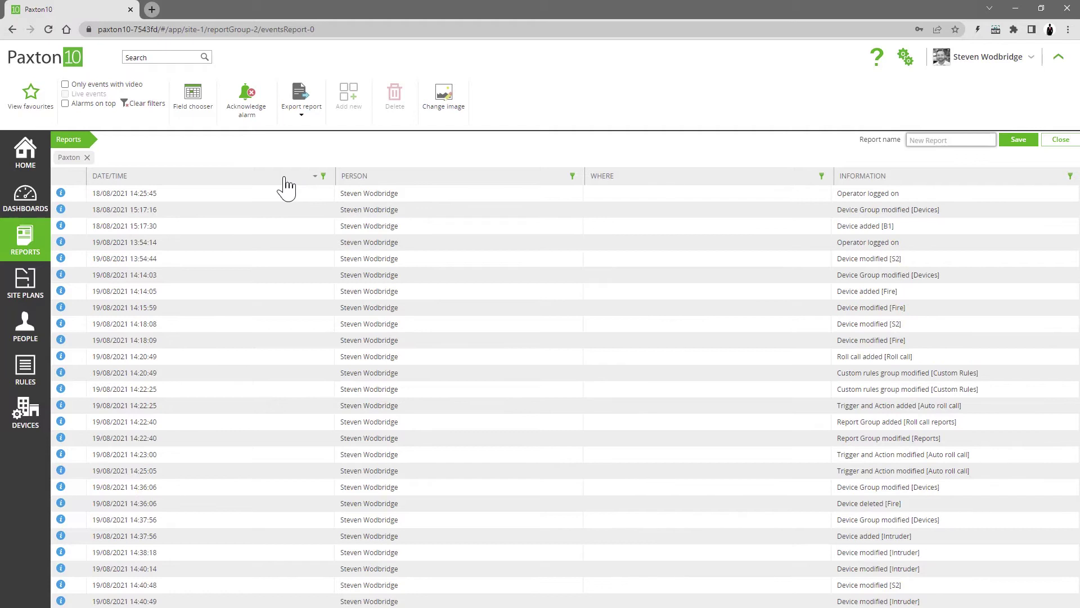
pyautogui.click(285, 179)
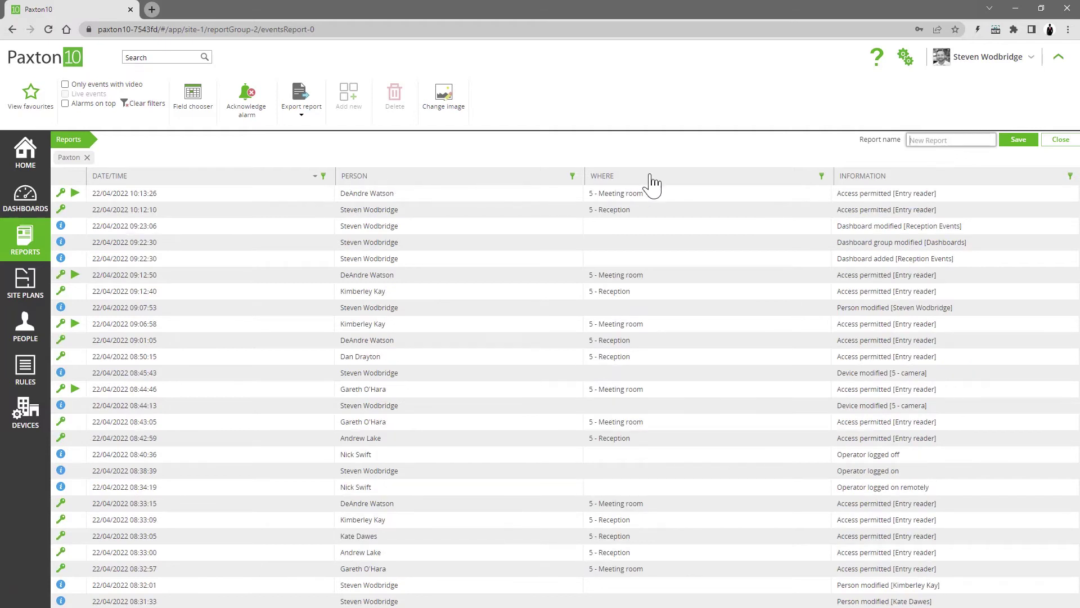
pyautogui.moveTo(678, 184); pyautogui.dragTo(816, 176)
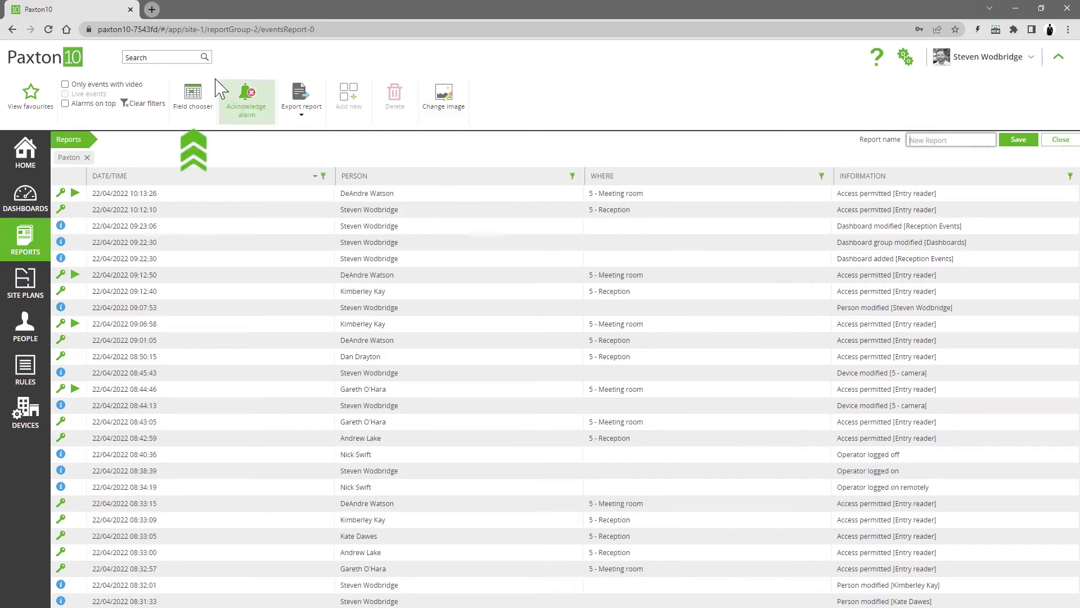
# Add the Person's image column and change the report filter from the Paxton group to Sales.
pyautogui.click(192, 98)
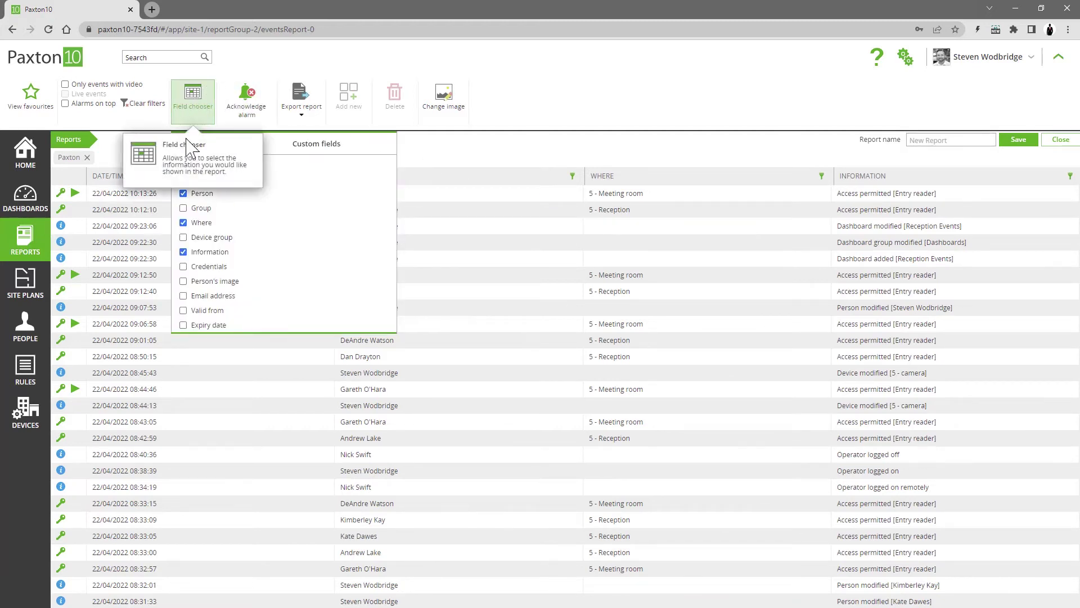
pyautogui.click(184, 281)
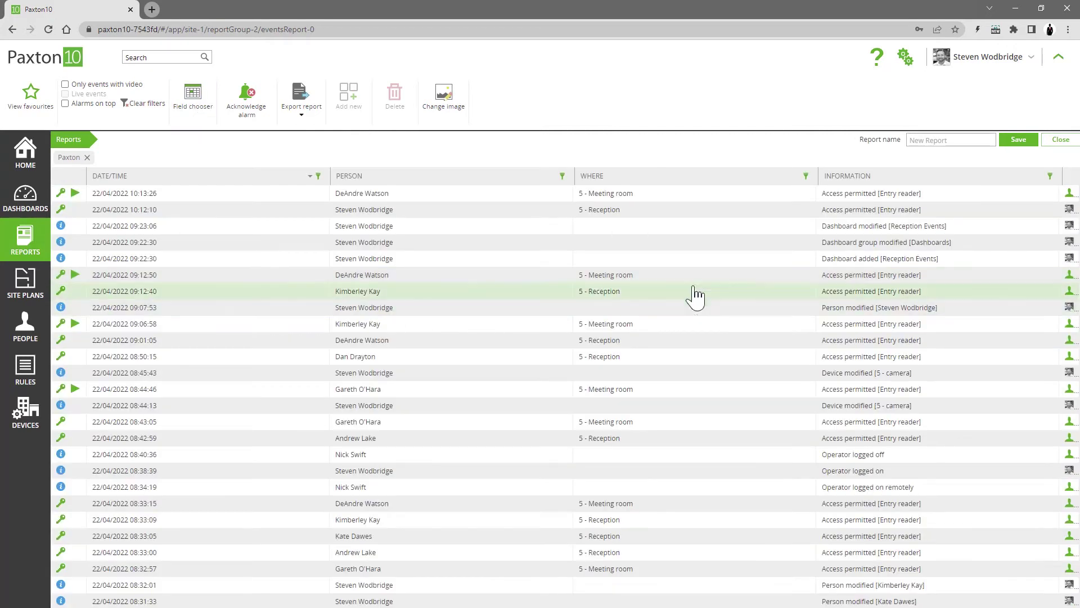
pyautogui.moveTo(1071, 217)
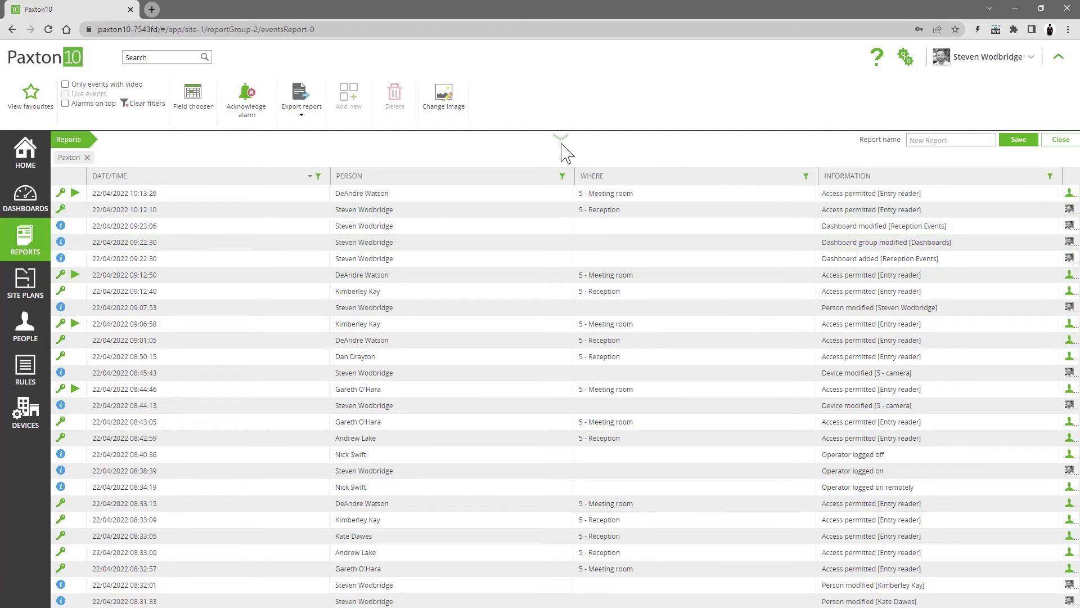
pyautogui.click(561, 186)
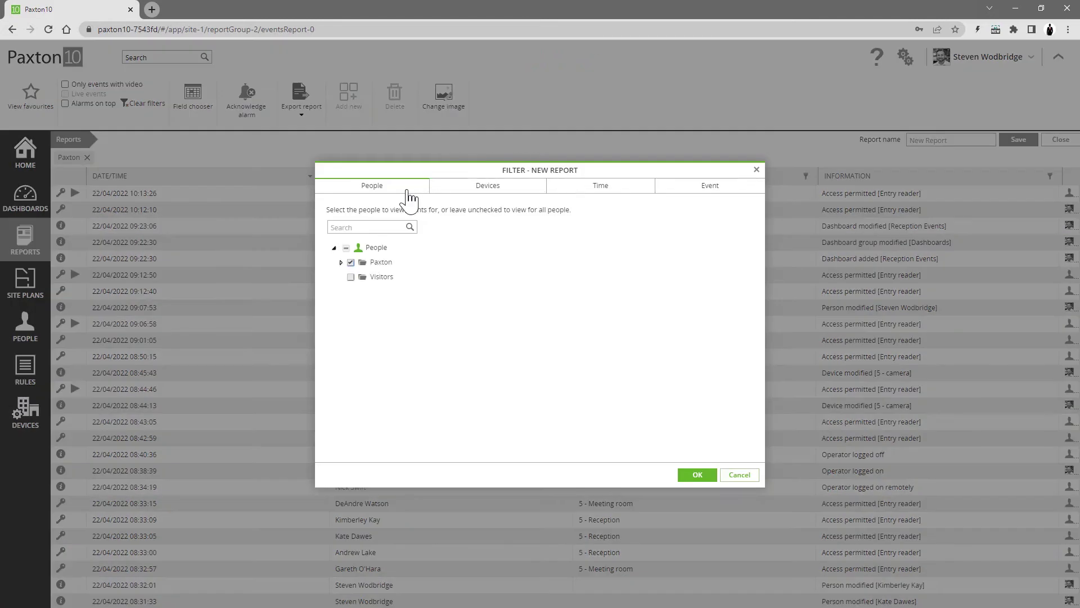
pyautogui.click(340, 262)
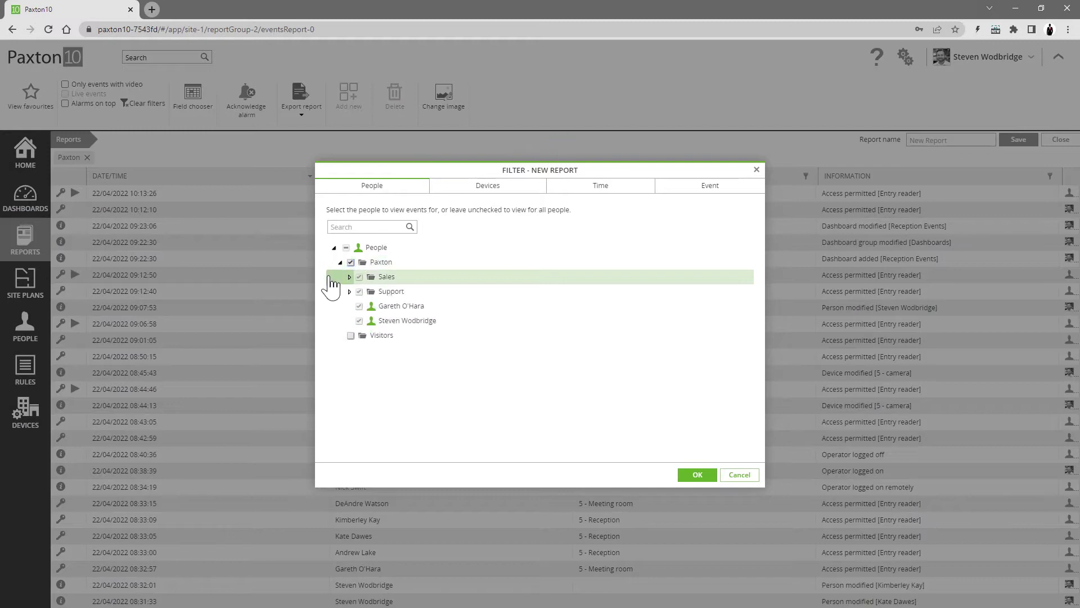
pyautogui.click(352, 262)
pyautogui.click(359, 278)
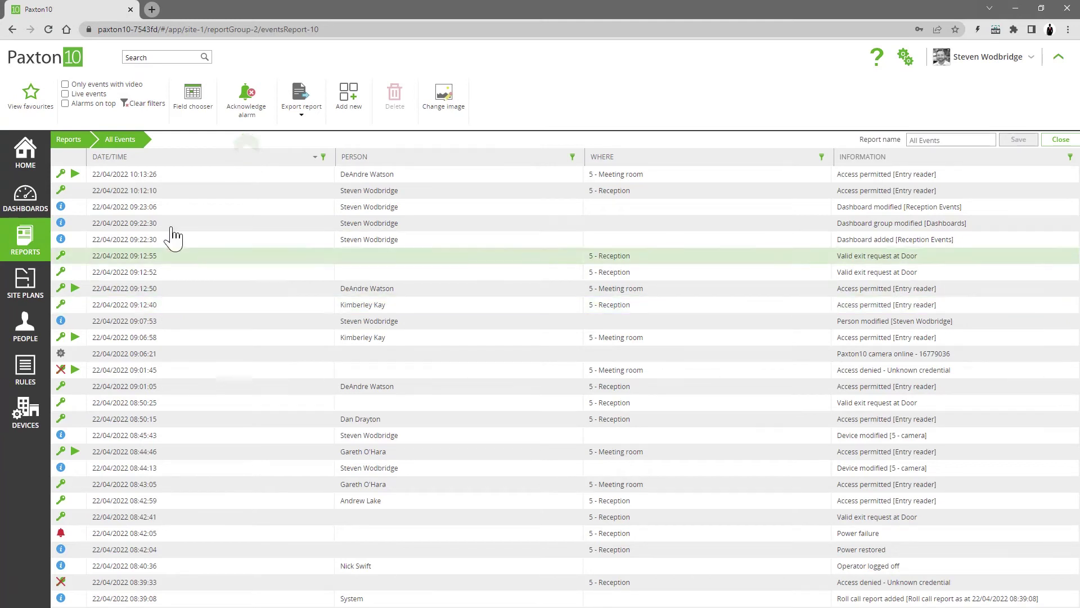
# Acknowledge the 08:42:05 Power failure alarm at 5 - Reception with a confirmation note.
pyautogui.click(246, 107)
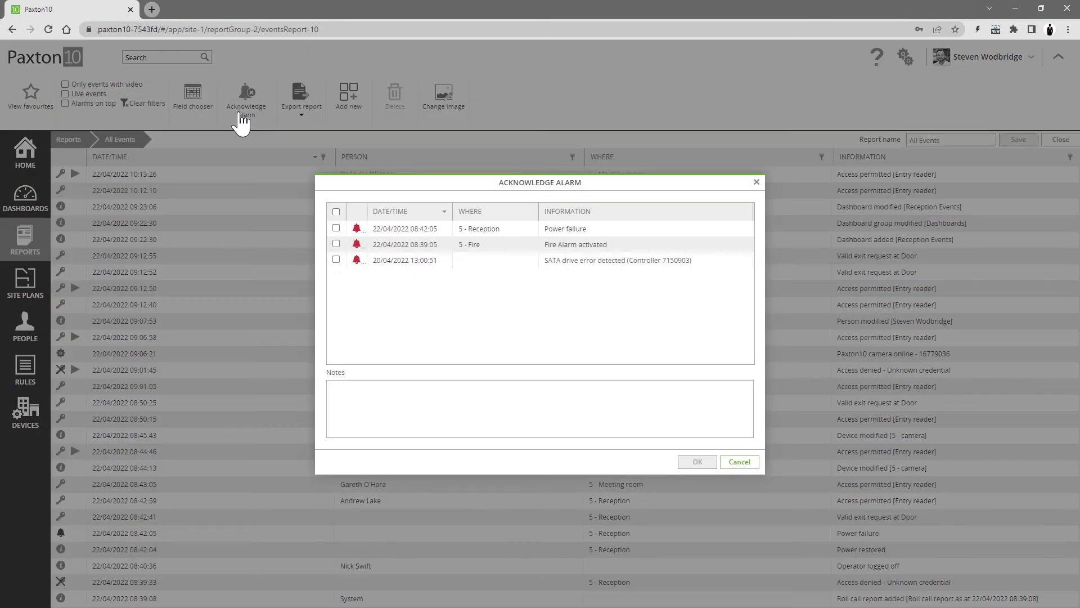
pyautogui.click(336, 228)
pyautogui.click(388, 398)
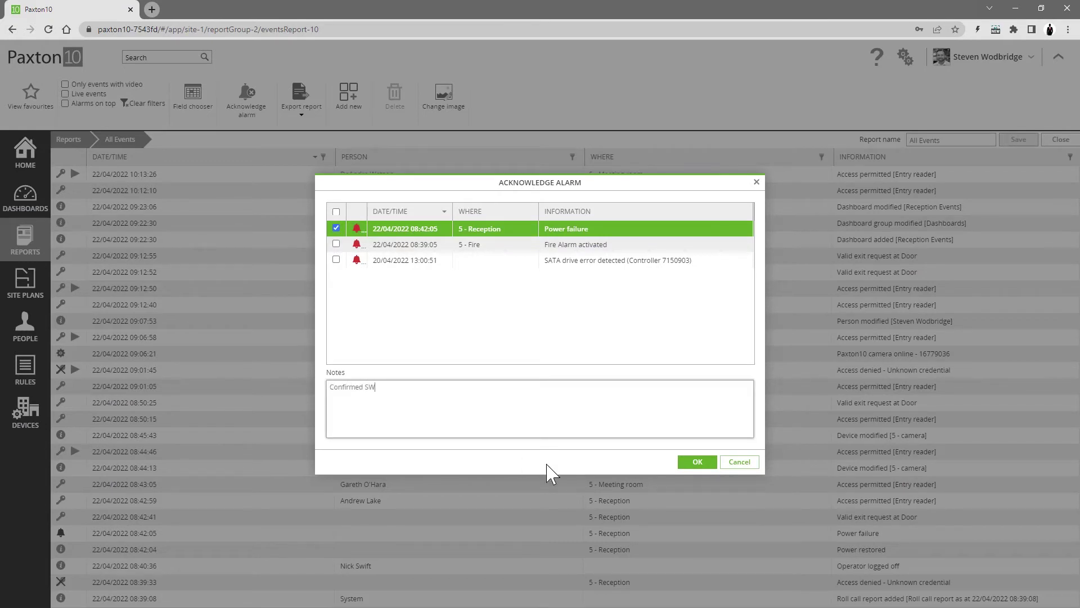
pyautogui.click(698, 462)
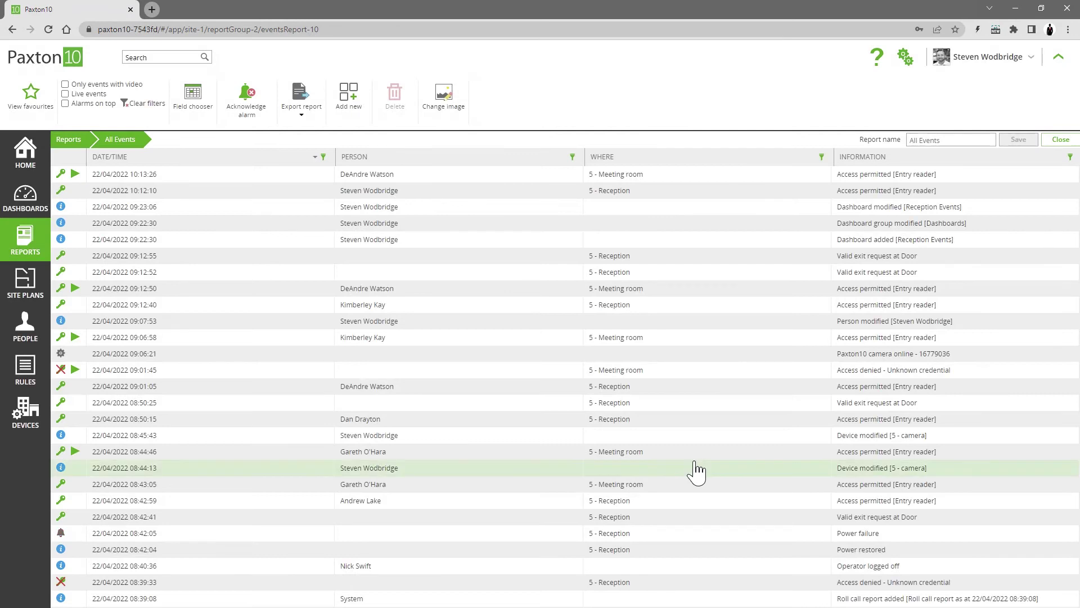
# Export the All Events report to a 14-page PDF, then close the PDF preview.
pyautogui.click(297, 99)
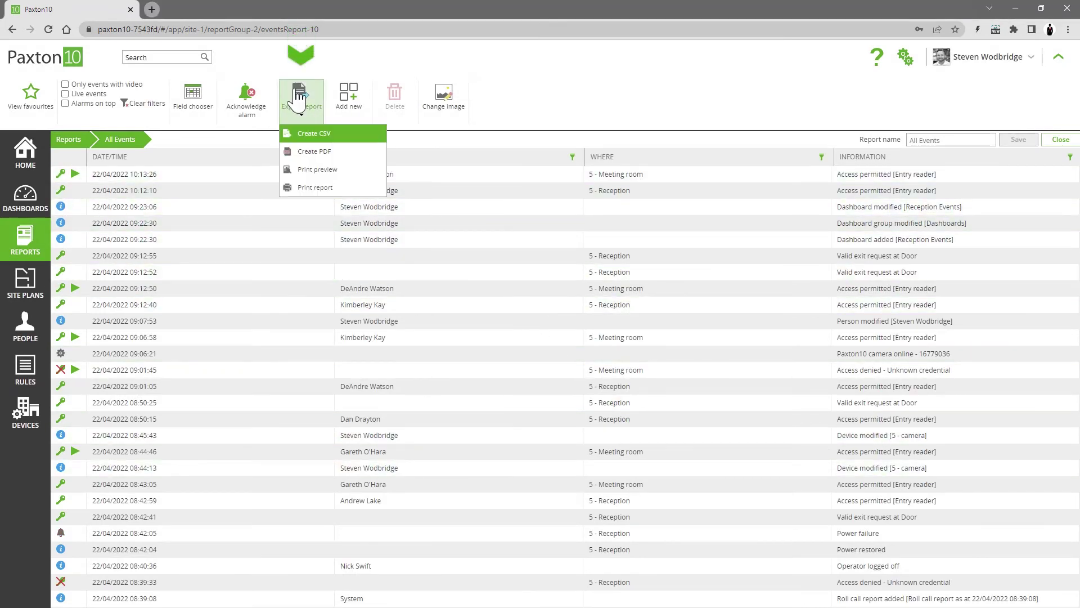
pyautogui.click(371, 157)
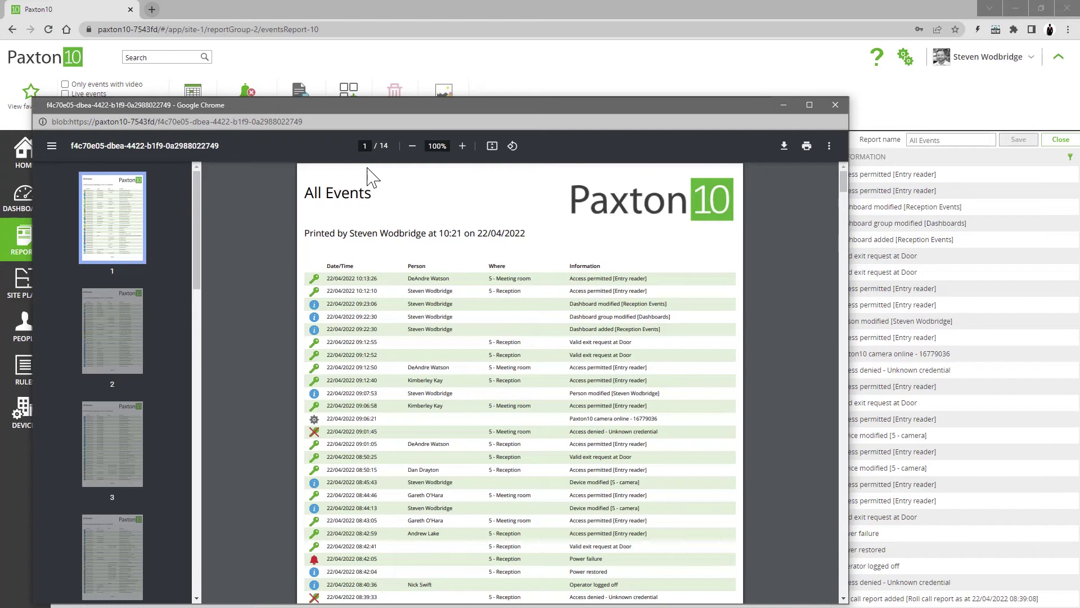
pyautogui.click(835, 106)
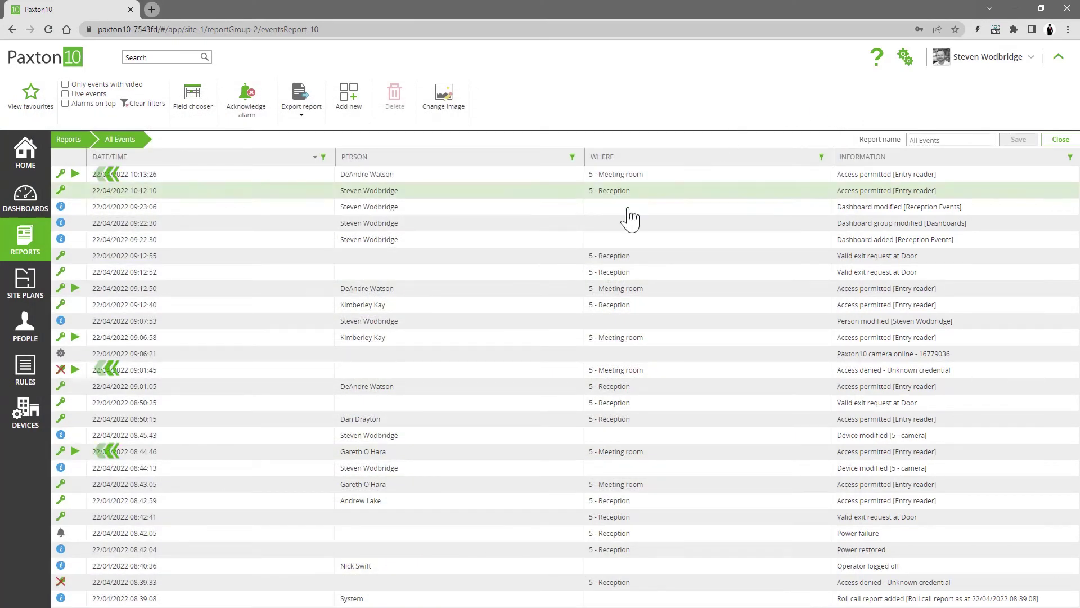
# Watch the camera footage of the 09:01:45 Access denied event at 5 - Meeting room, then close it.
pyautogui.click(74, 380)
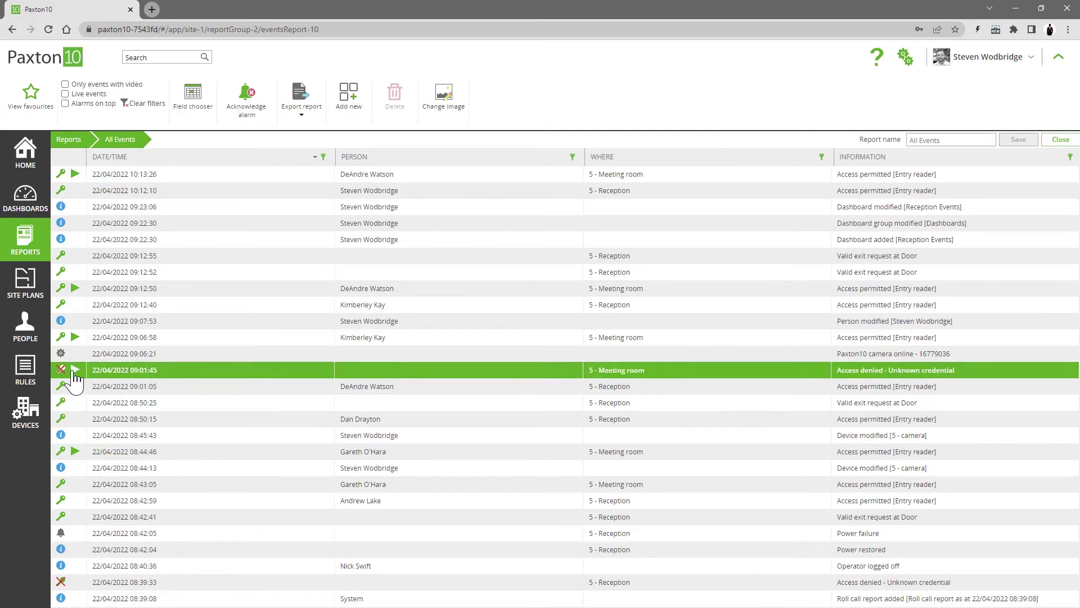
pyautogui.click(74, 372)
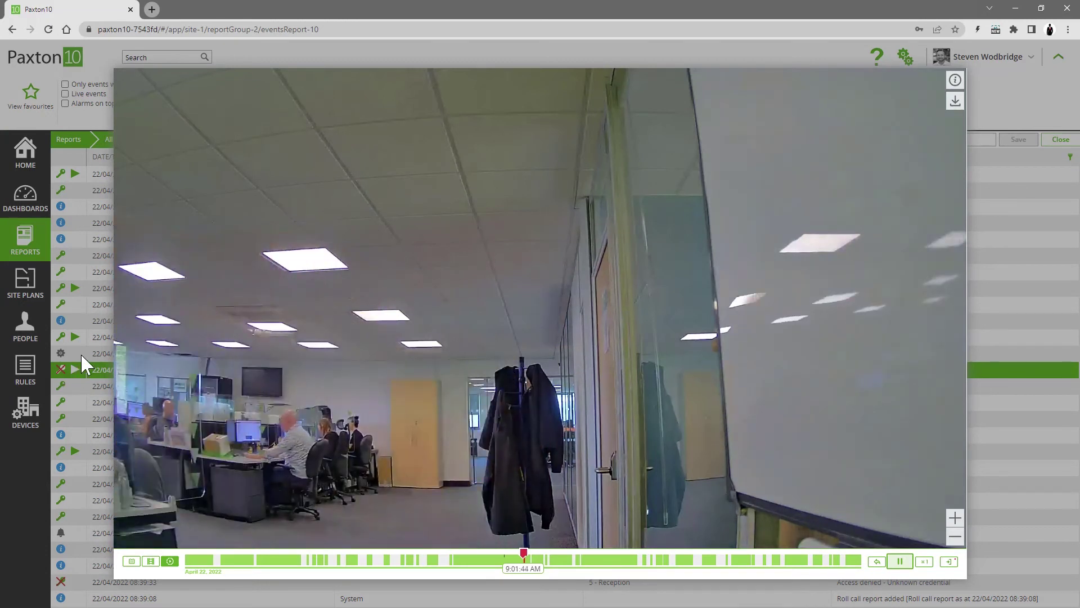
pyautogui.click(80, 353)
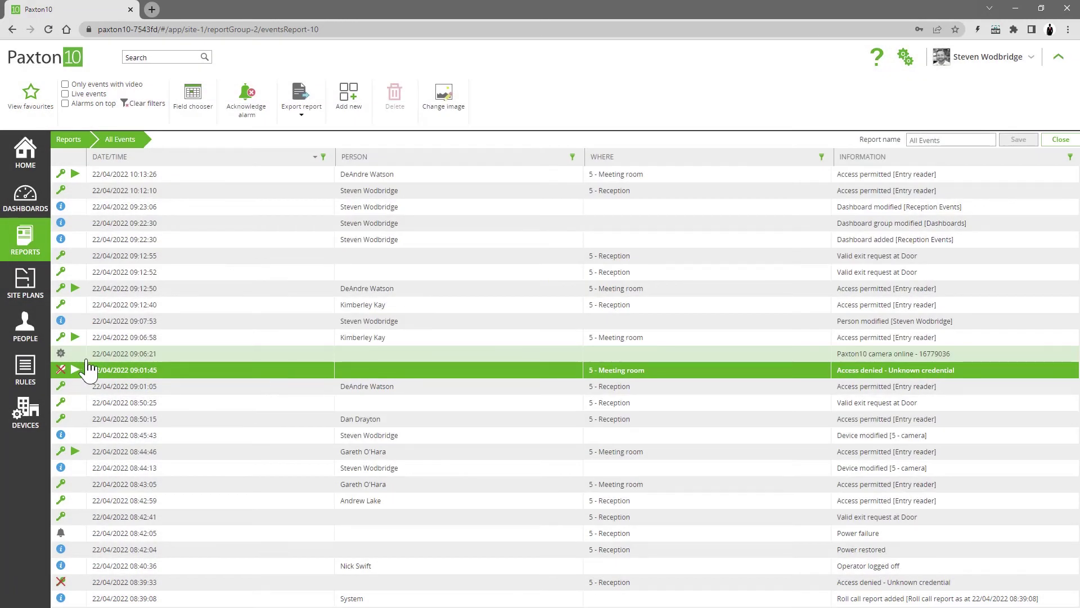
# Show the event list for the 5 - Office site plan, then move to the Dashboards page.
pyautogui.click(31, 292)
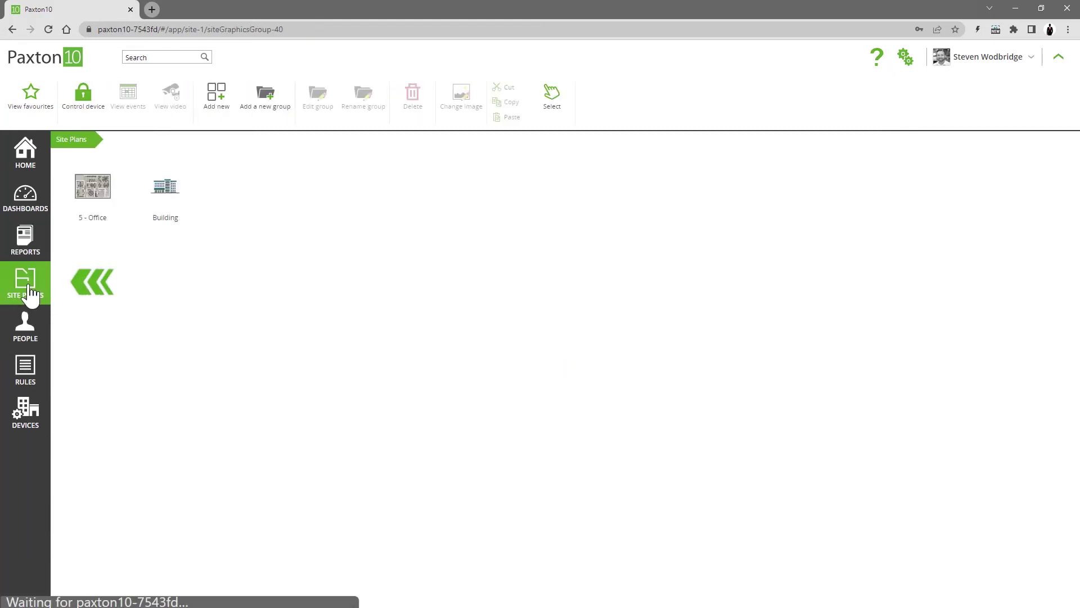
pyautogui.click(83, 214)
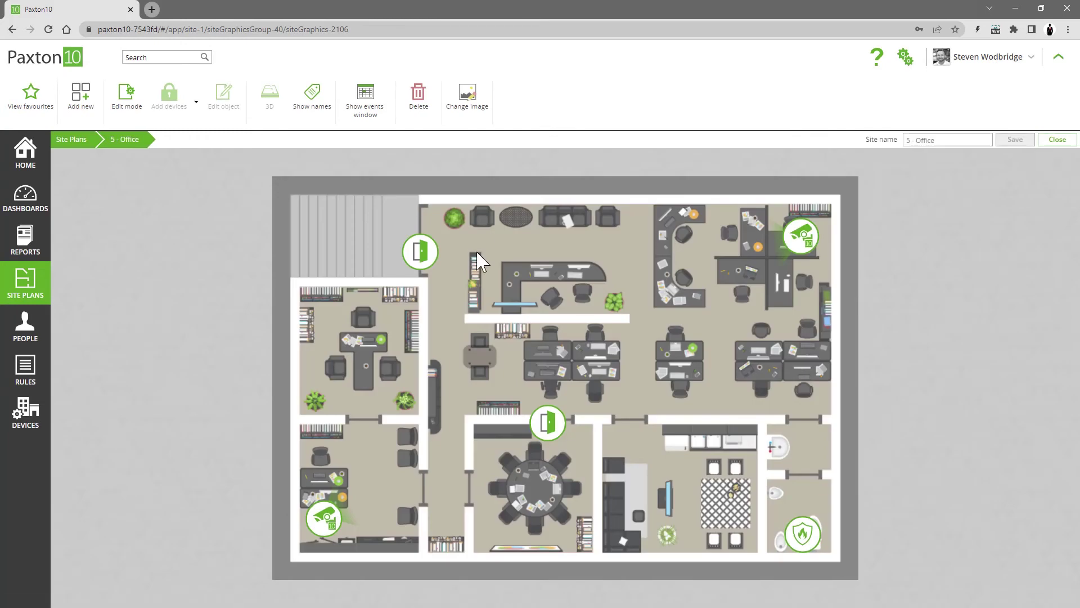
pyautogui.moveTo(428, 259)
pyautogui.click(358, 119)
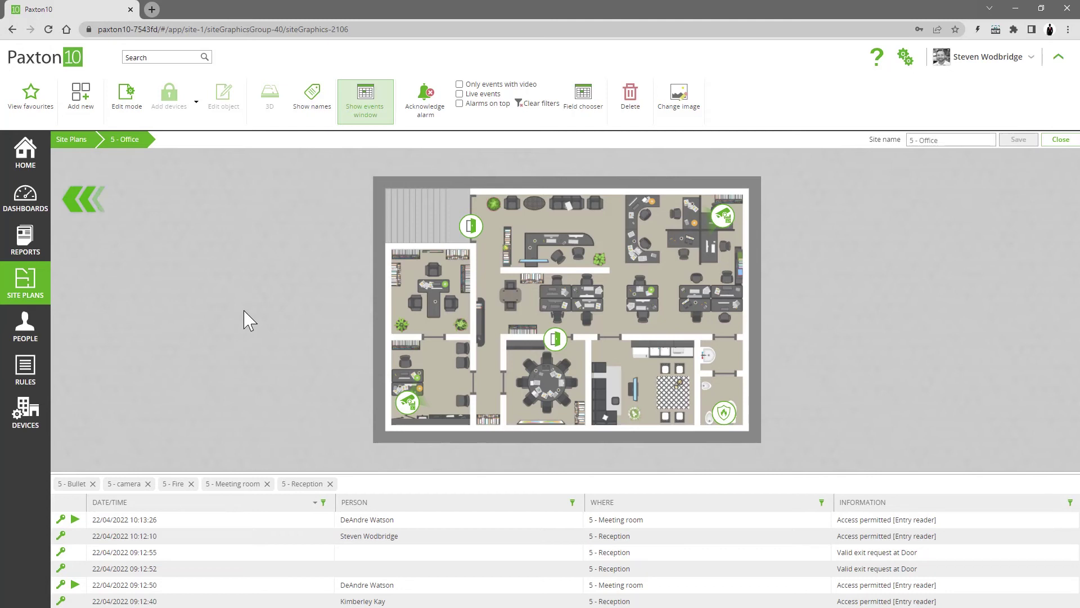
pyautogui.click(25, 215)
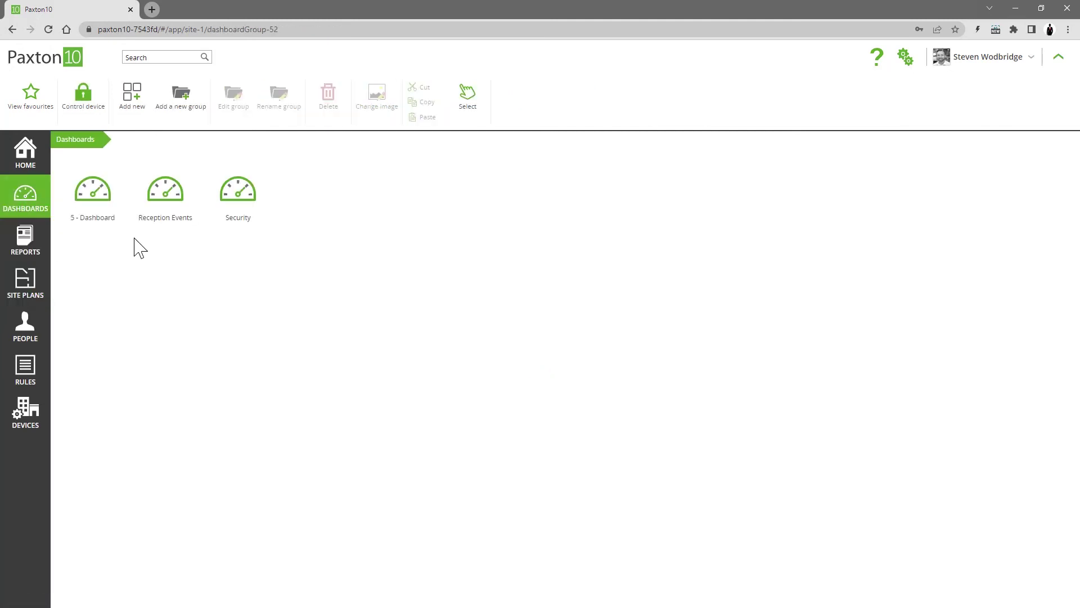
# Add an Events widget to the Reception Events dashboard, enlarge it to 2 x 2, and save.
pyautogui.click(160, 210)
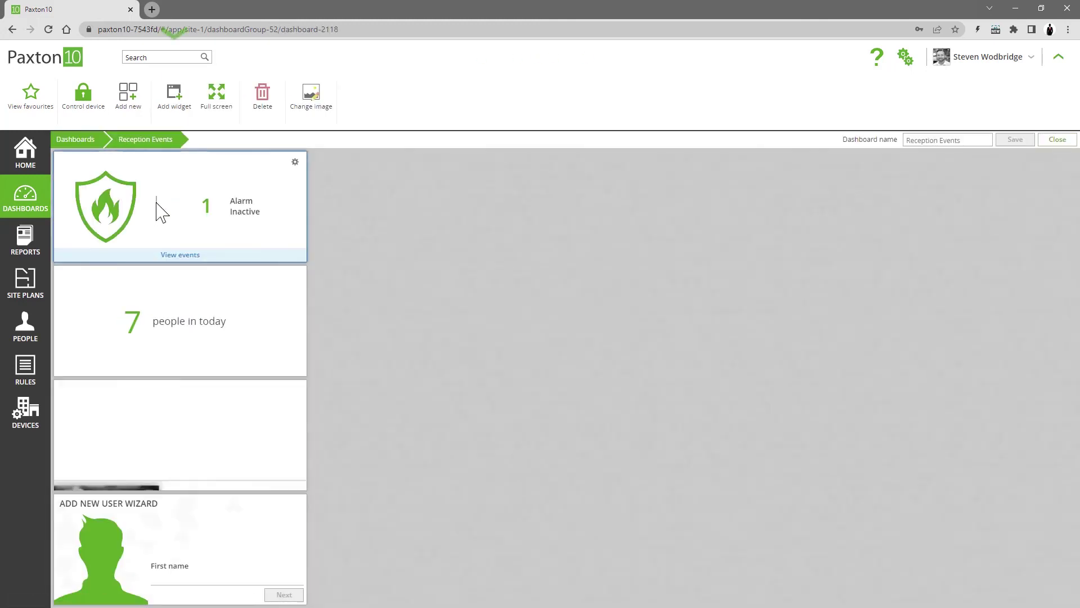
pyautogui.click(174, 106)
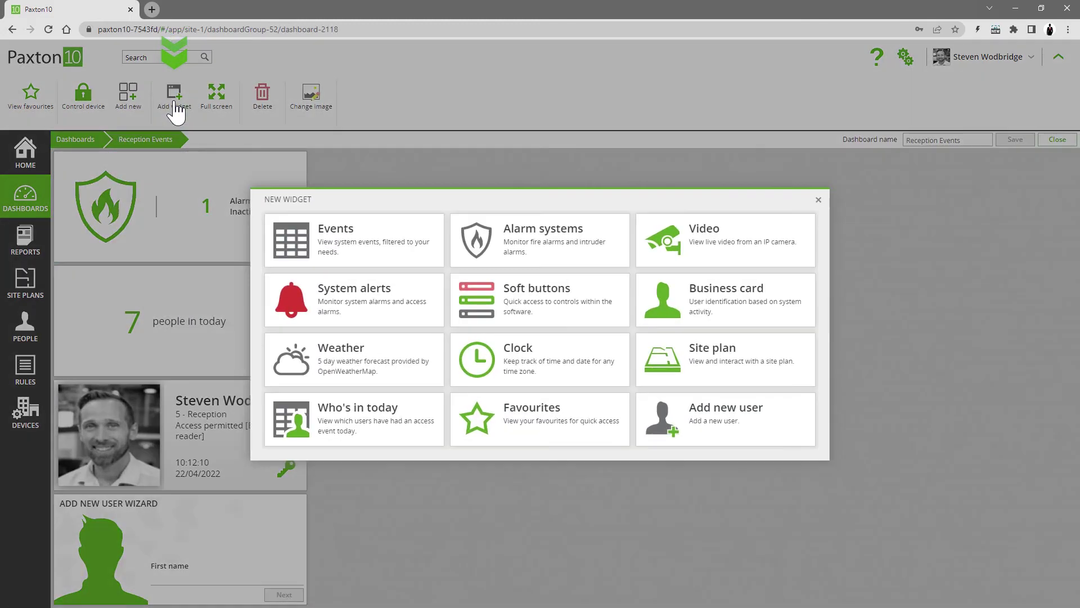
pyautogui.click(343, 241)
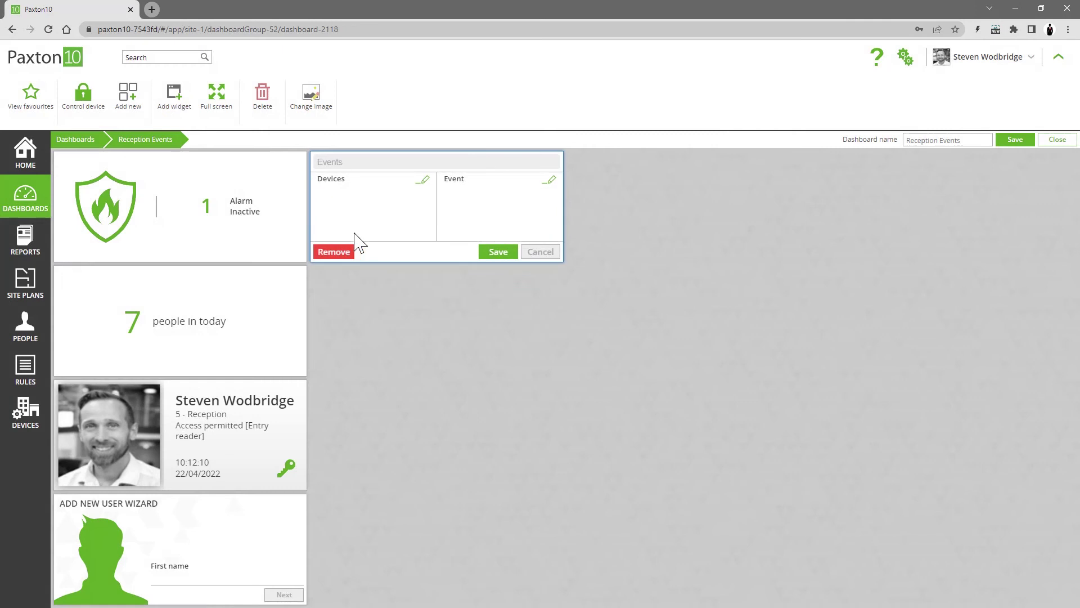
pyautogui.click(424, 182)
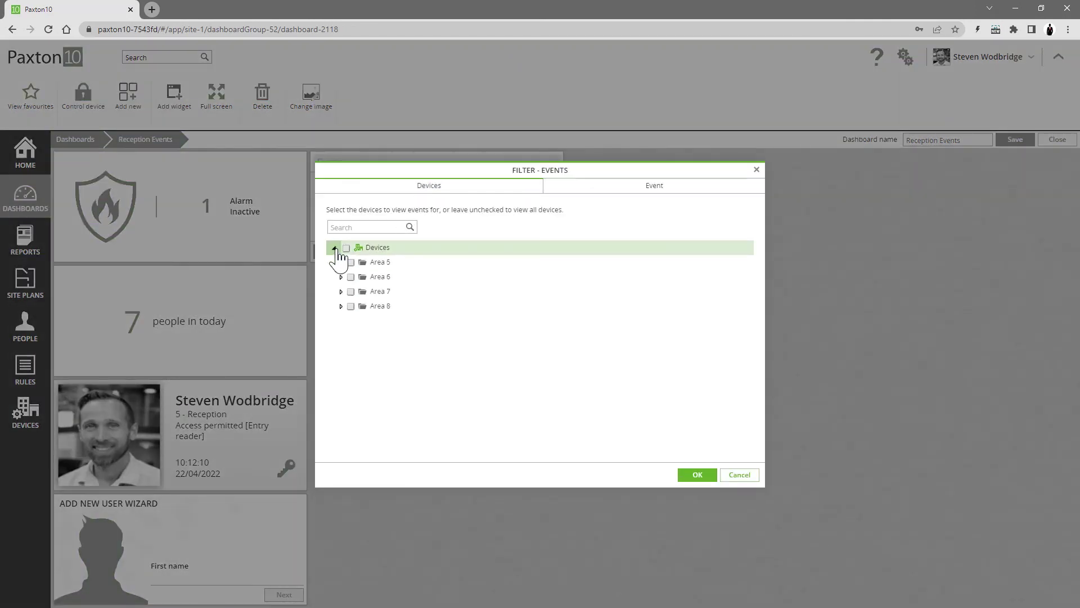
pyautogui.click(655, 189)
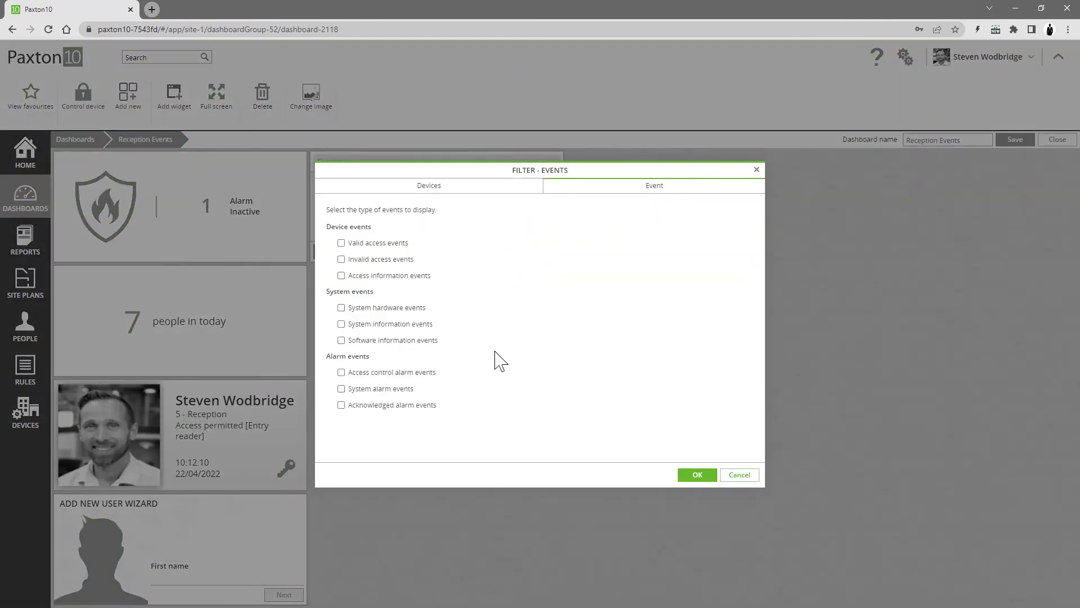
pyautogui.click(739, 476)
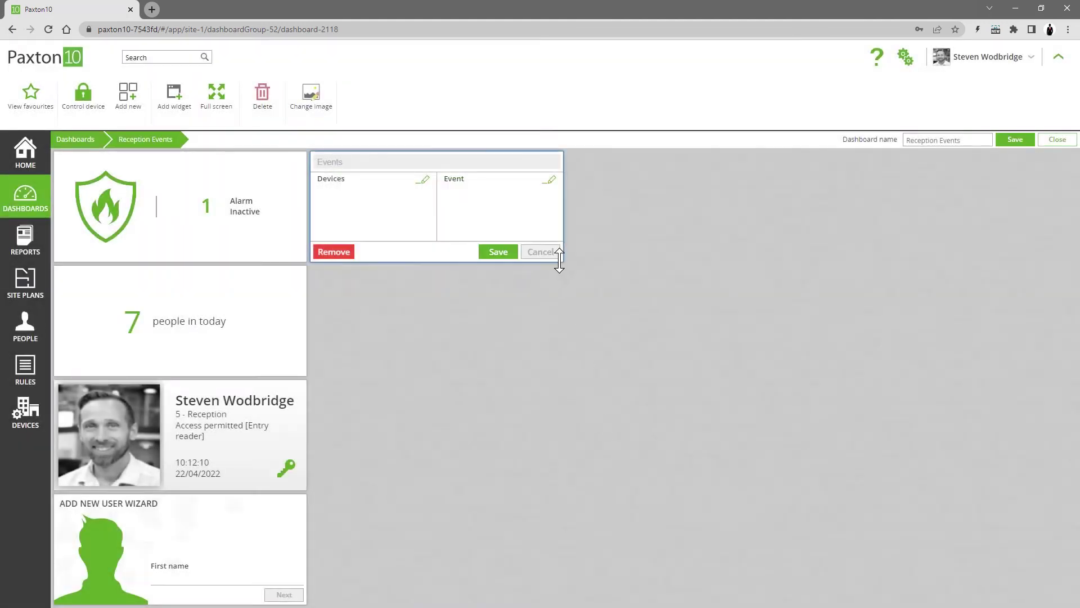
pyautogui.click(506, 257)
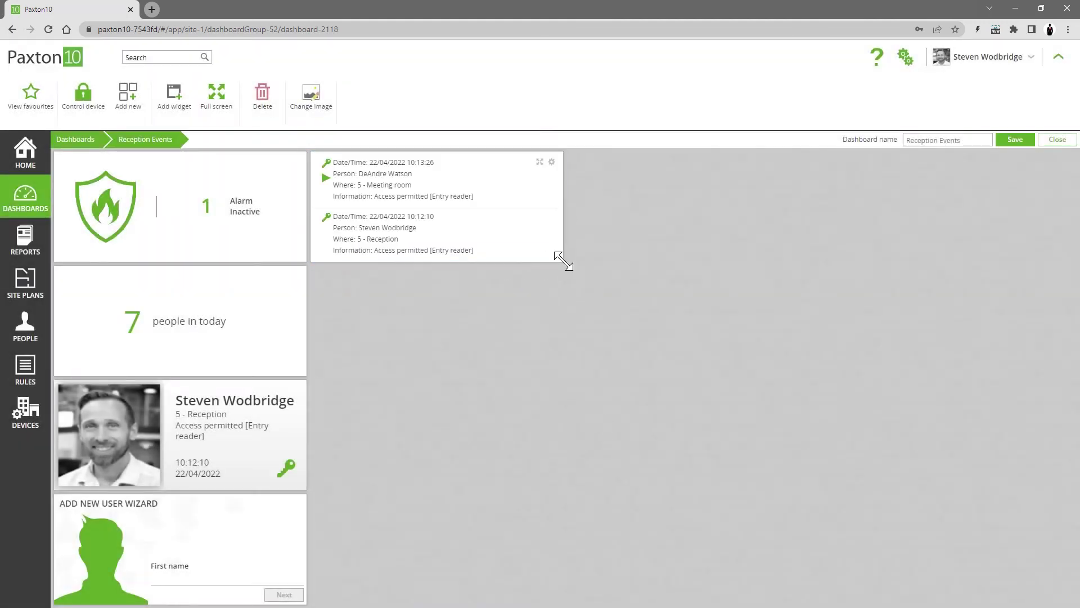
pyautogui.moveTo(562, 259); pyautogui.dragTo(785, 604)
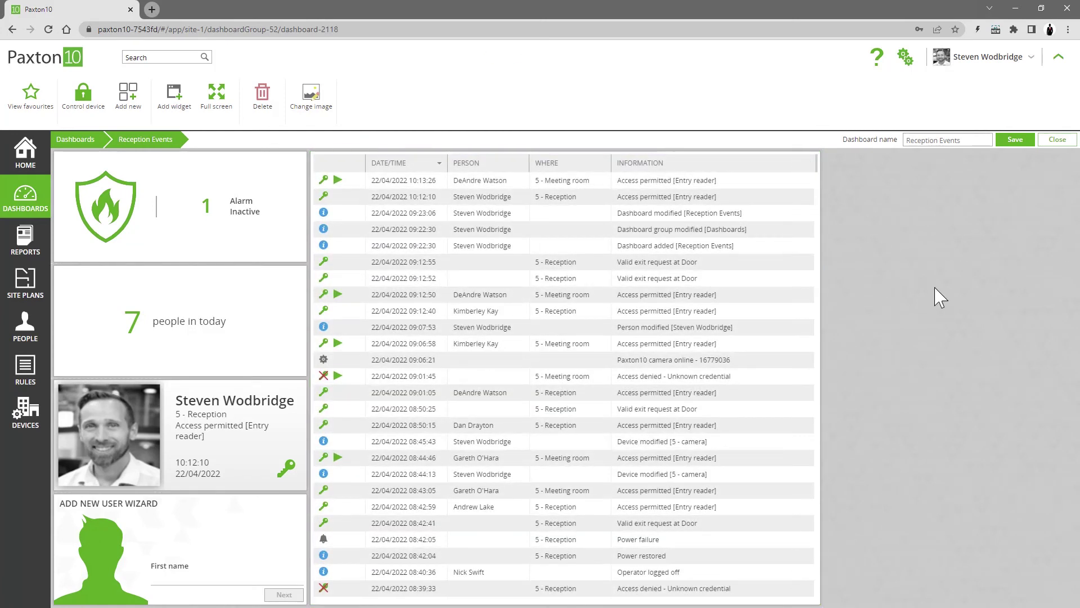
pyautogui.click(1024, 144)
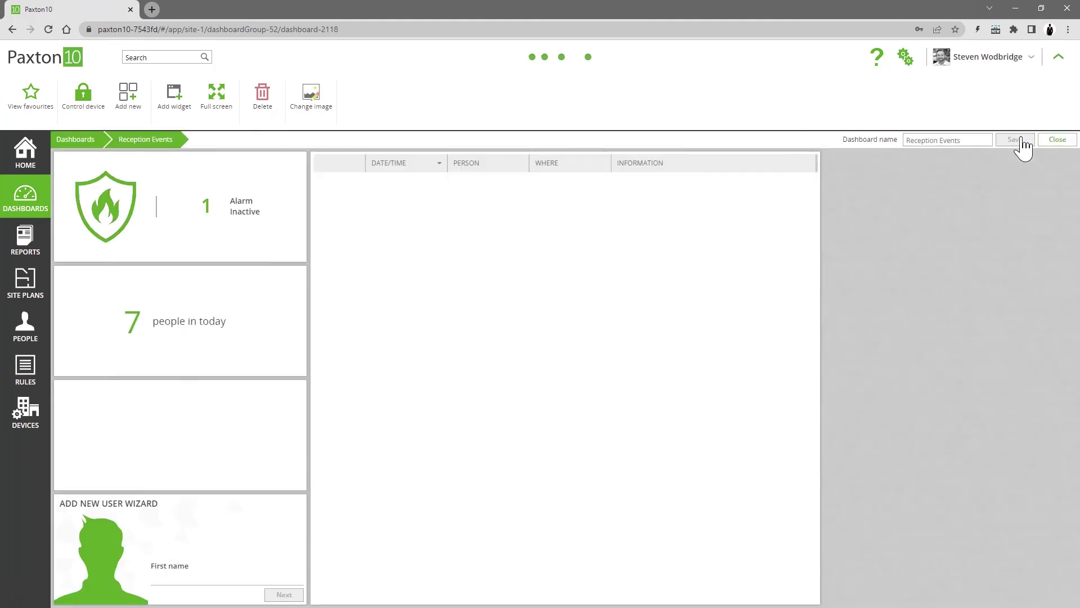
# Open the Paxton folder under People and view its events as a new report.
pyautogui.click(25, 332)
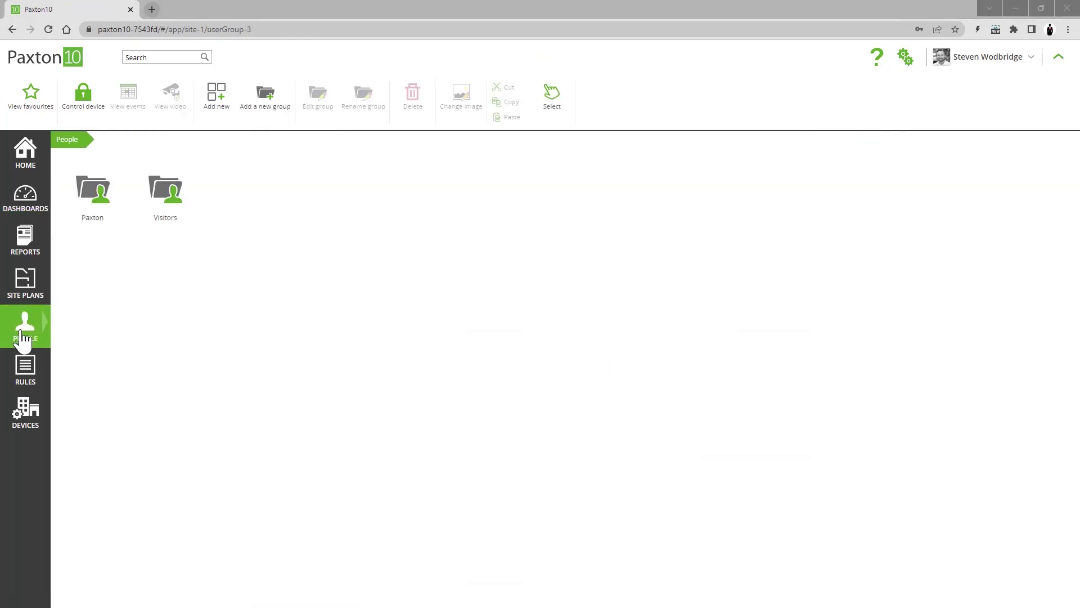
pyautogui.doubleClick(96, 227)
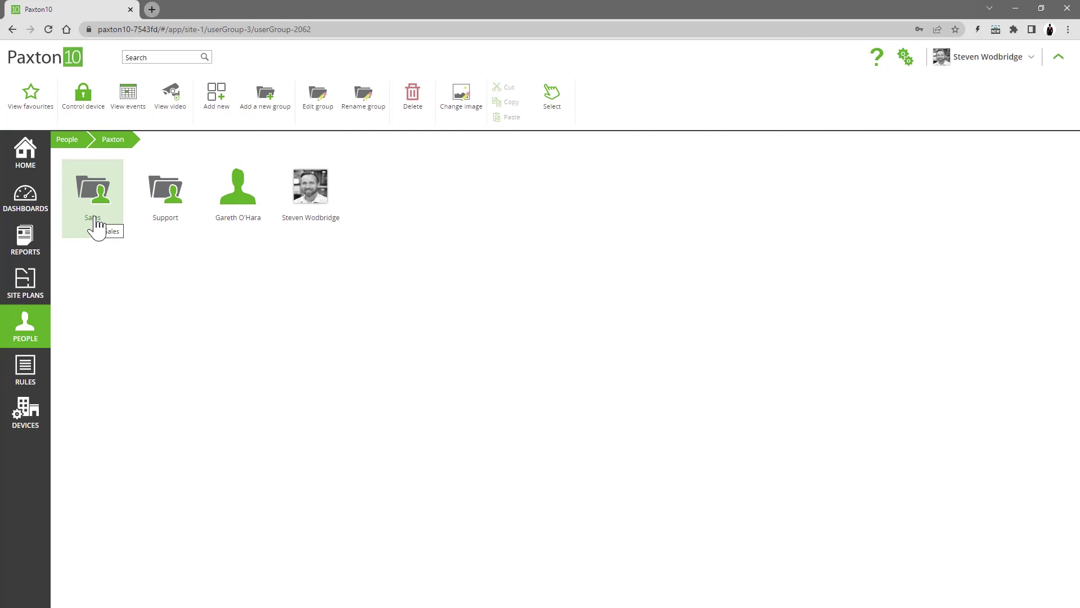
pyautogui.click(126, 104)
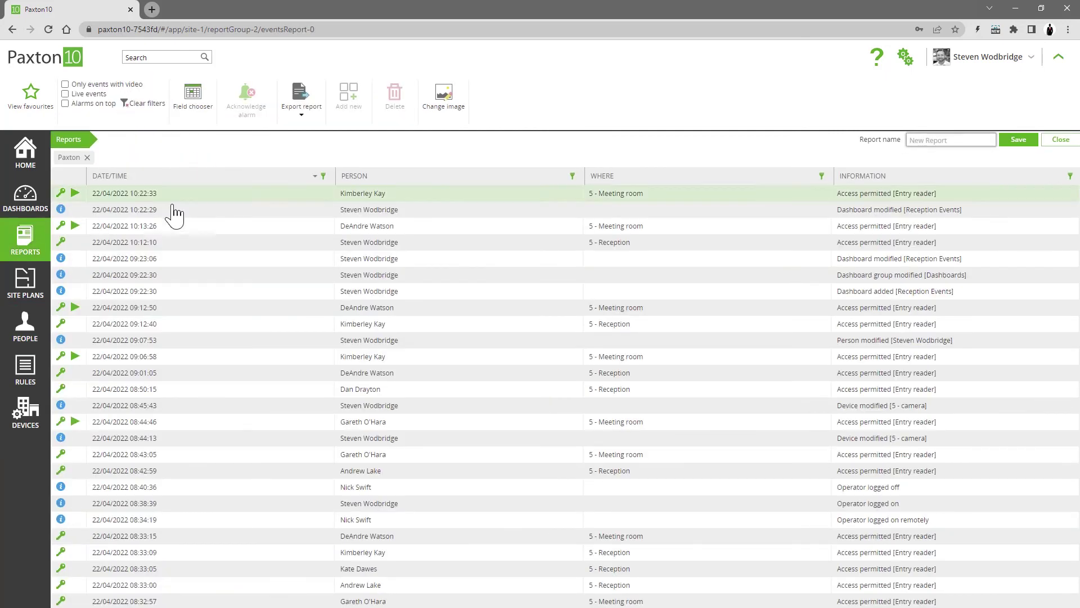
# Discard the unsaved Paxton report and view events for the Area 5 device group.
pyautogui.click(37, 422)
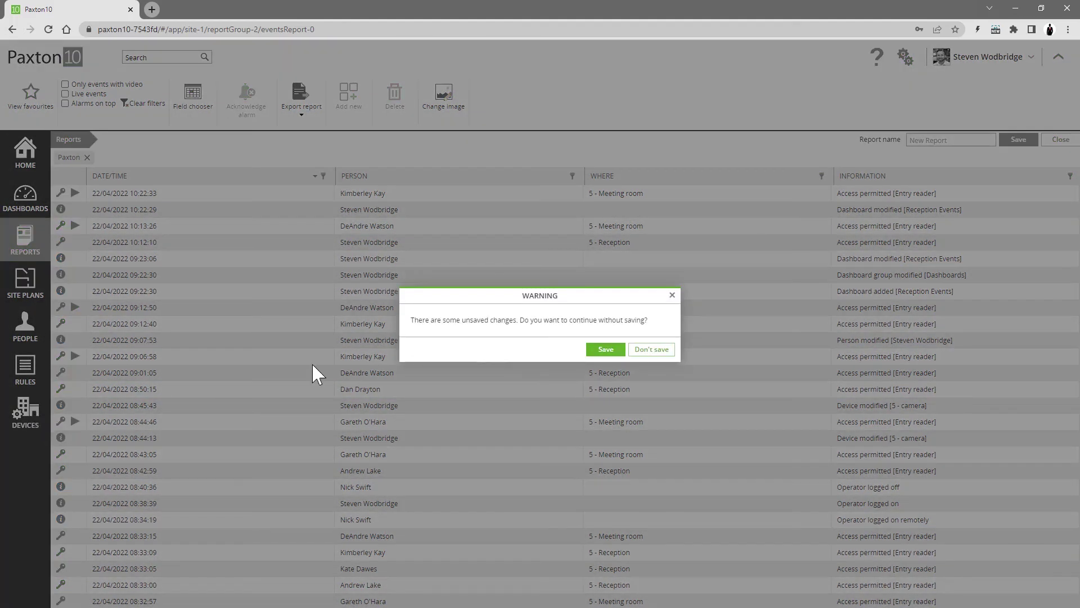
pyautogui.click(649, 349)
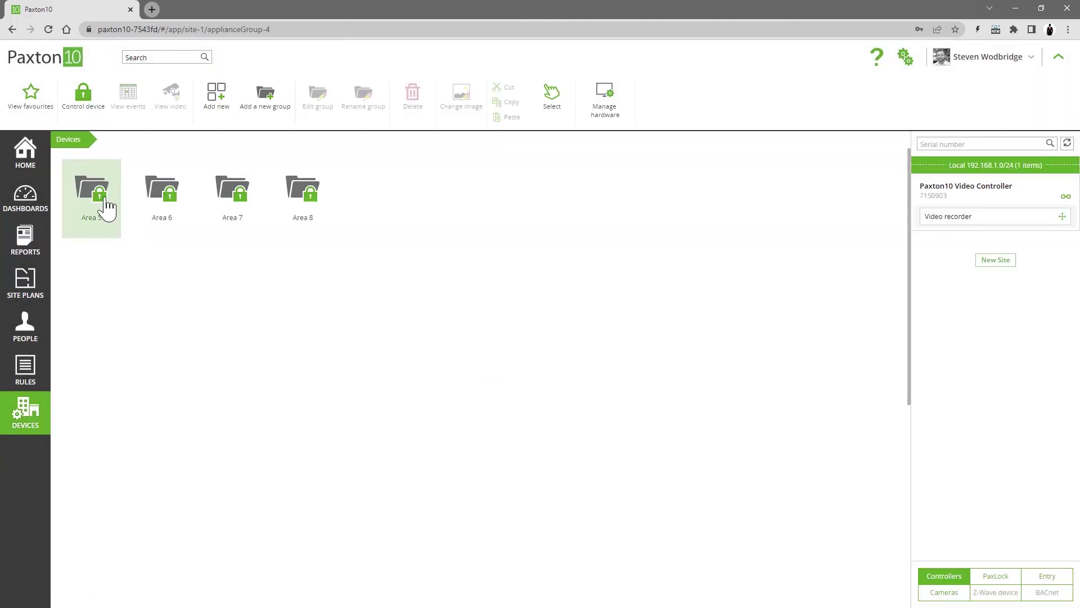
pyautogui.doubleClick(107, 208)
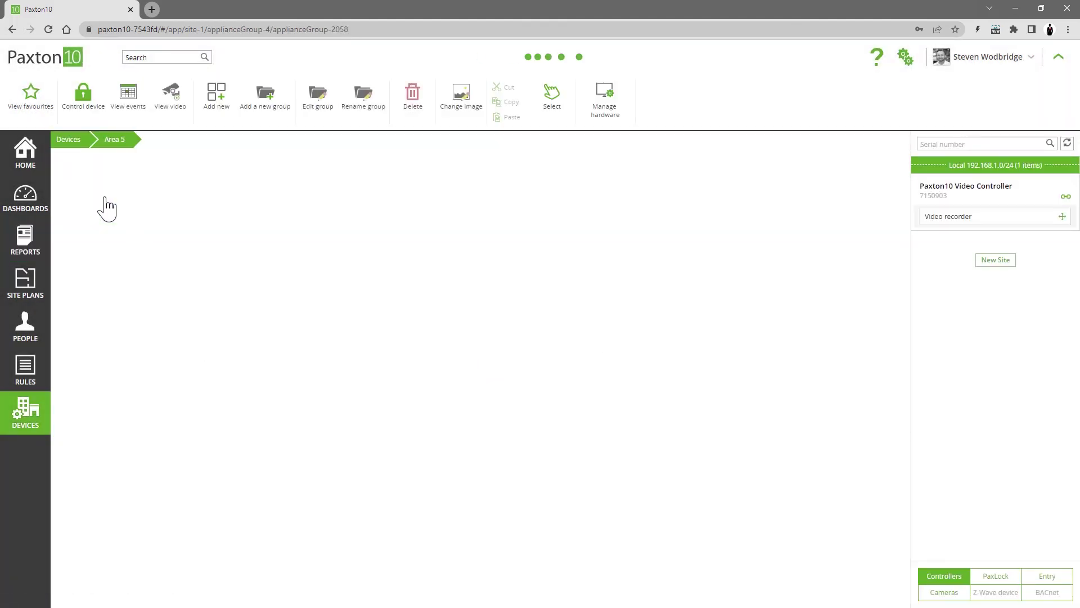
pyautogui.click(128, 97)
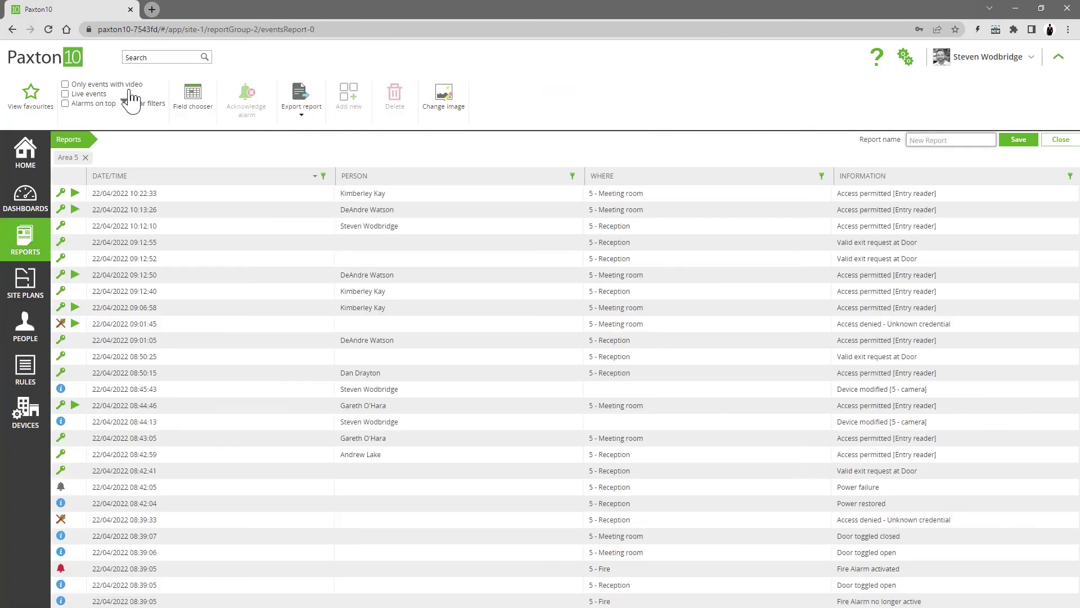